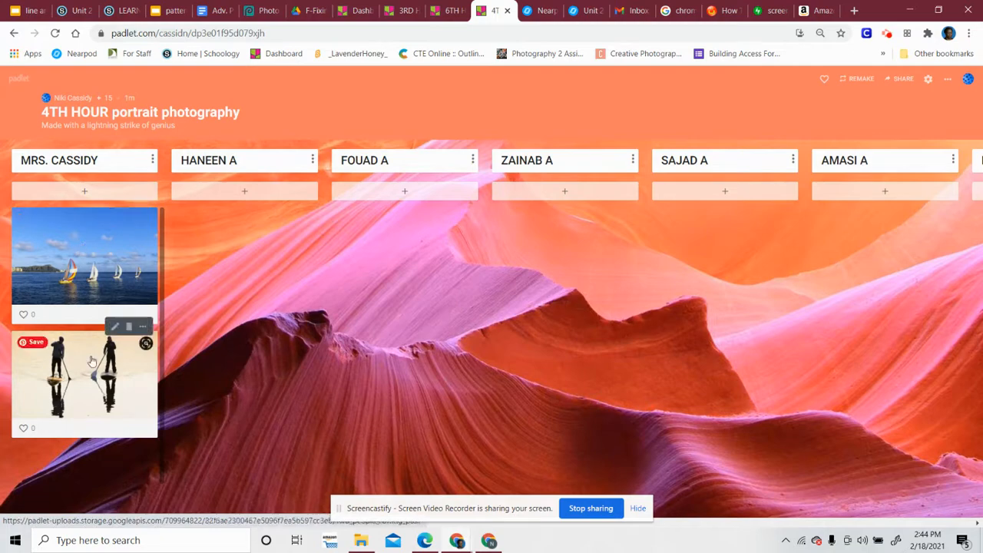
# Display the QR code for sharing the 4TH HOUR portrait photography padlet and close it again
pyautogui.click(903, 79)
pyautogui.click(819, 360)
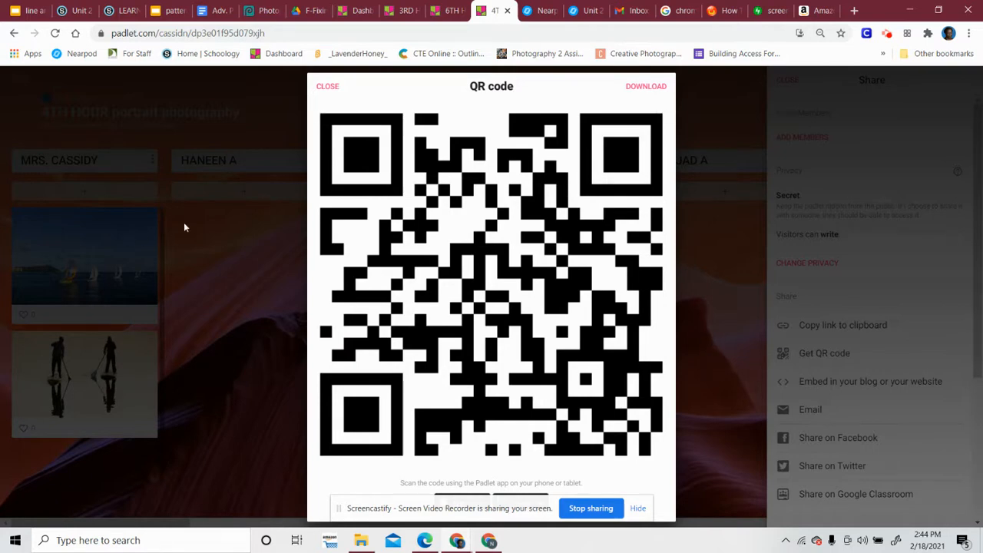
pyautogui.click(218, 220)
pyautogui.click(351, 318)
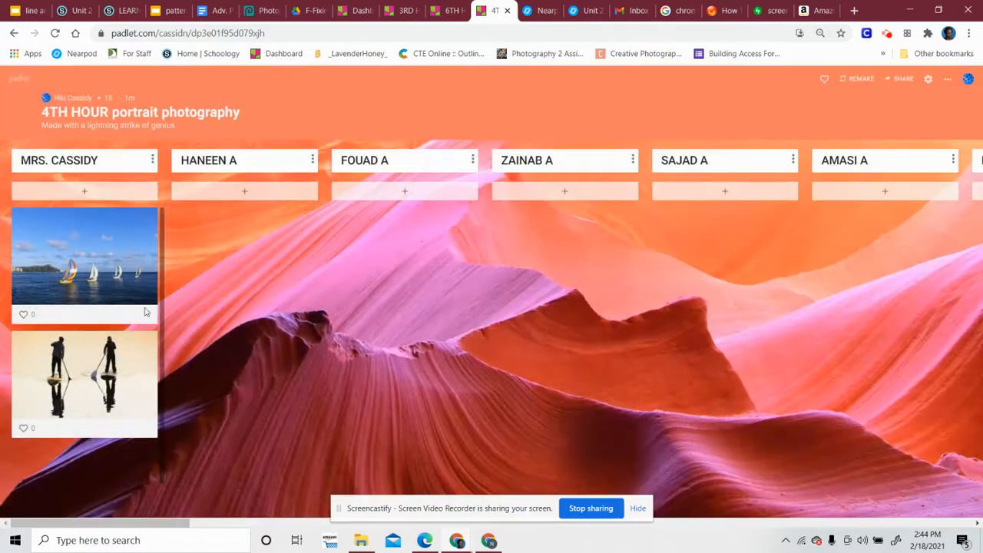
# Switch to Photopea and open the image Two-people-rowing-paddle-010 from the portrait unit photo folder
pyautogui.click(263, 10)
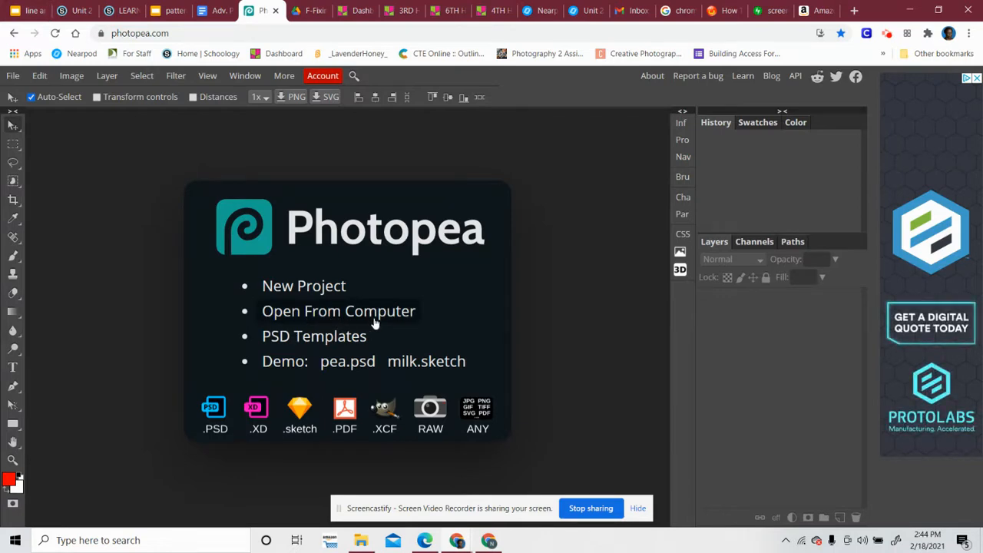
pyautogui.click(13, 76)
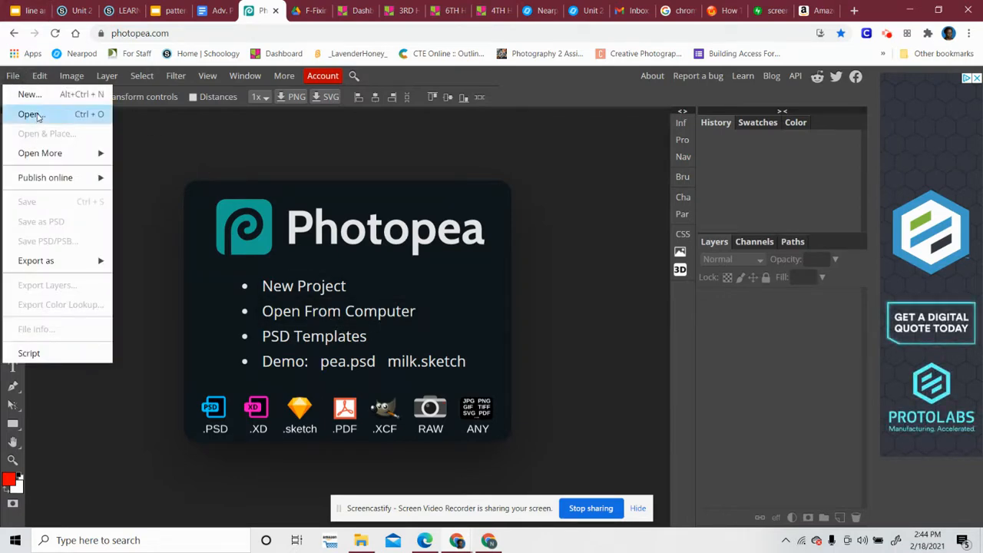
pyautogui.click(36, 114)
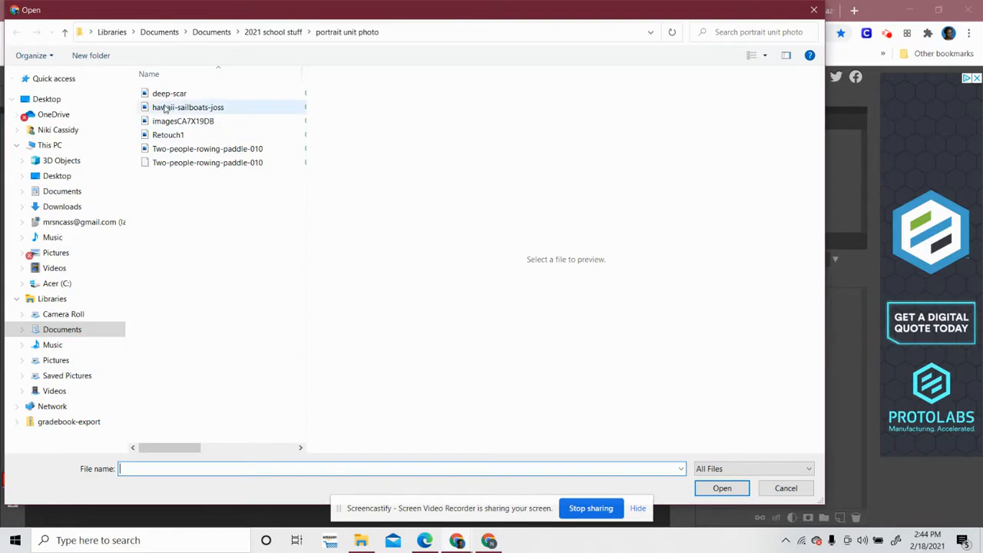
pyautogui.click(188, 148)
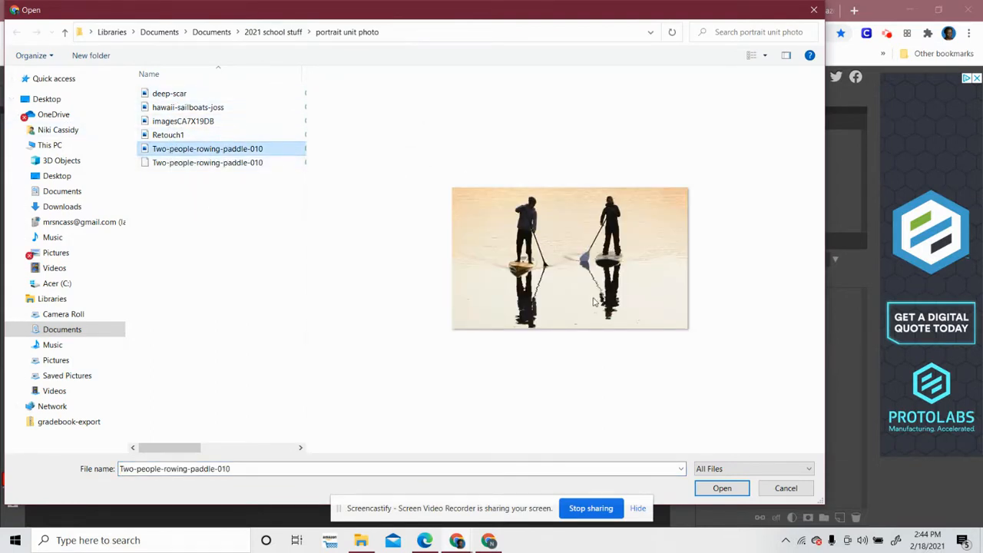
pyautogui.click(722, 488)
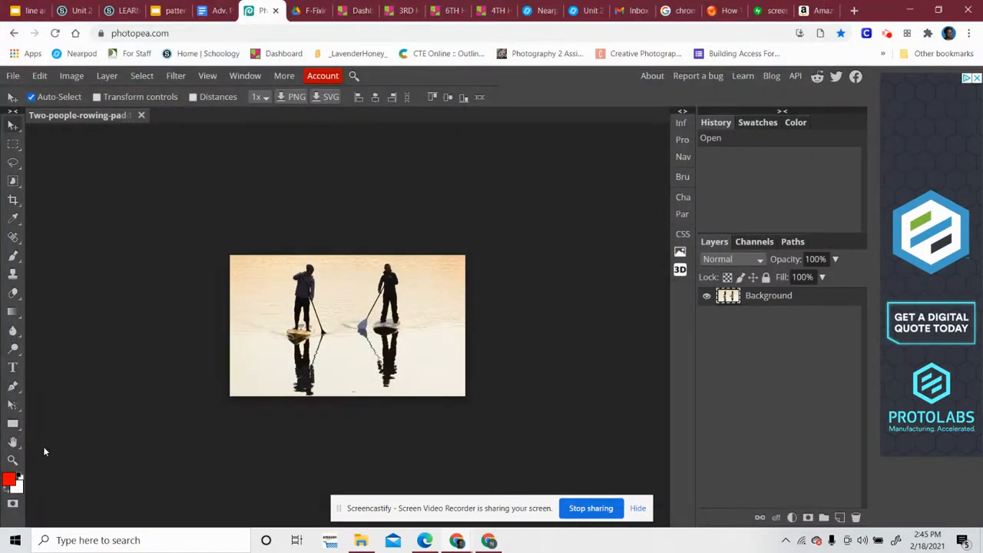
# Enlarge the view of the two paddlers and duplicate the Background layer
pyautogui.click(13, 459)
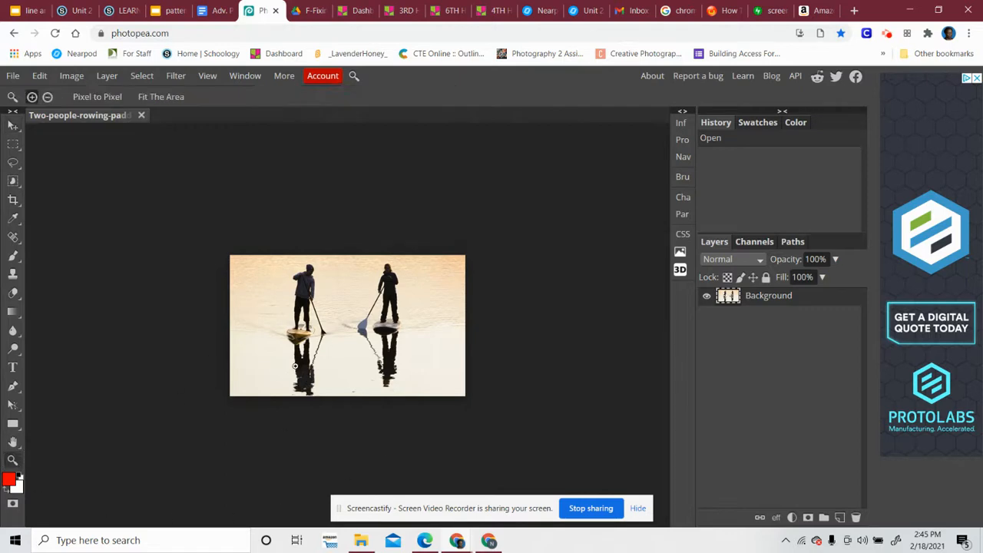
pyautogui.click(334, 351)
pyautogui.click(366, 348)
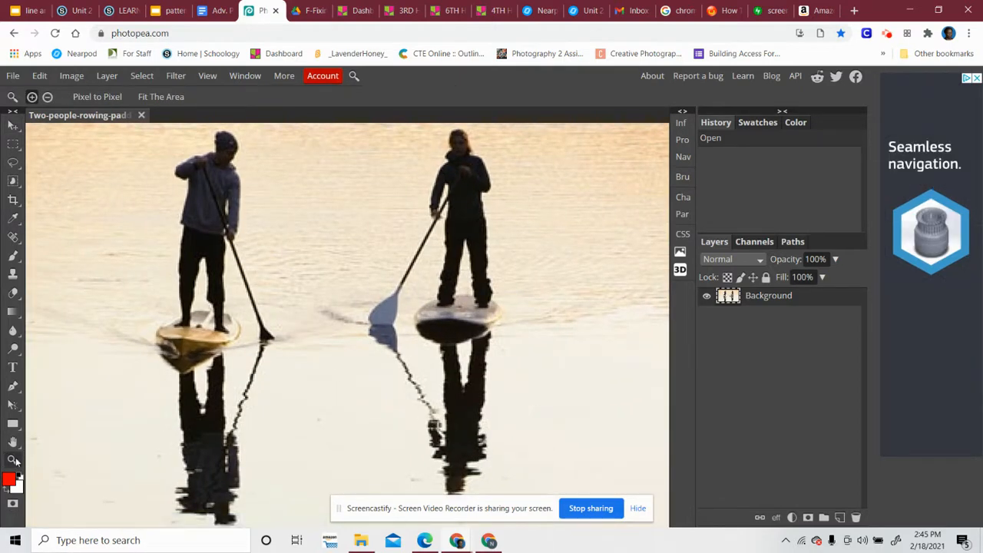
pyautogui.rightClick(758, 303)
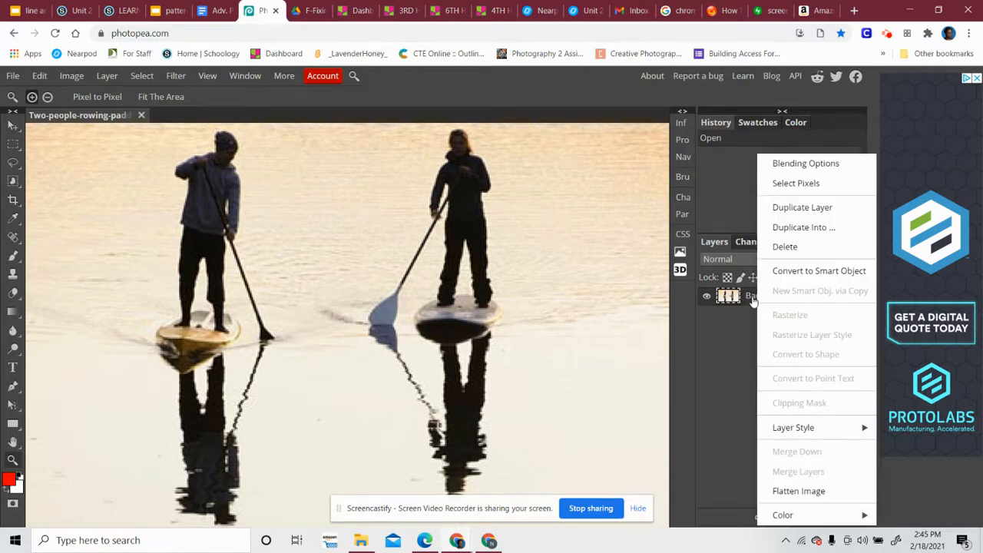
pyautogui.click(793, 212)
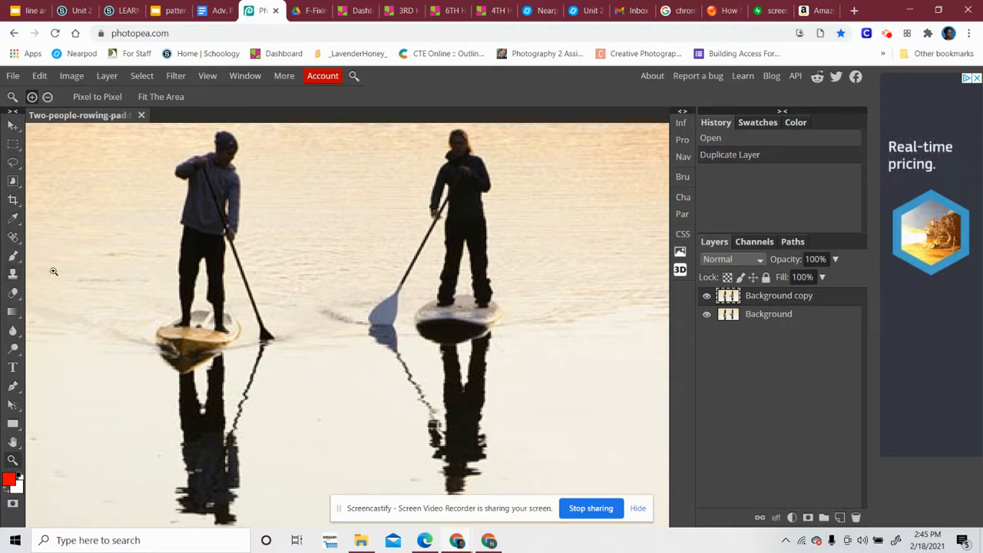
# Set up the Clone Stamp tool with a 31 px brush for retouching the Background copy layer
pyautogui.click(13, 275)
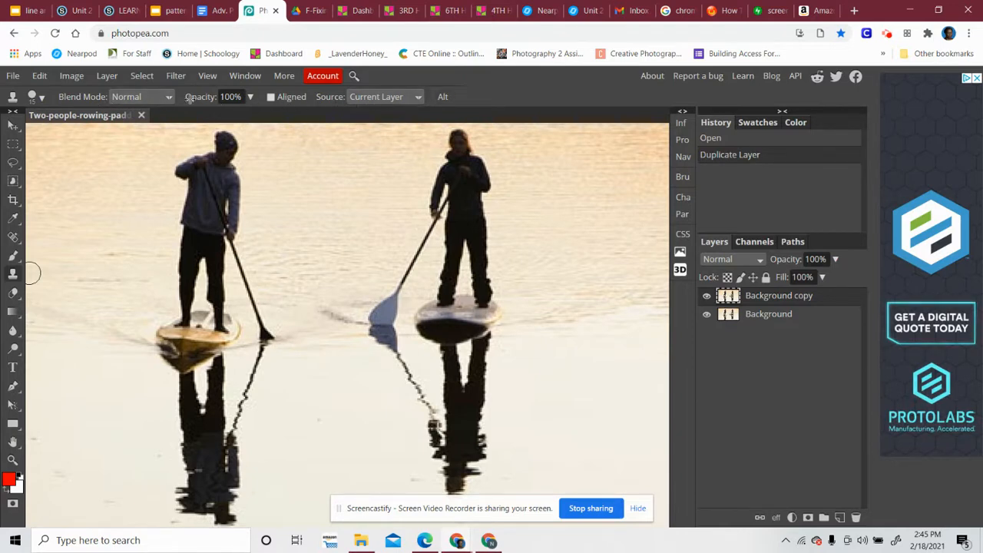
pyautogui.click(35, 98)
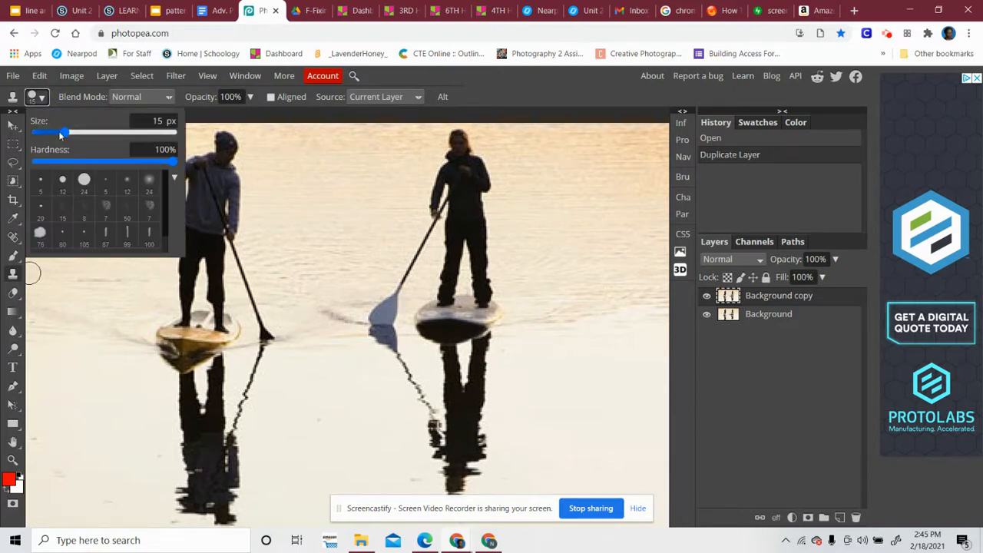
pyautogui.moveTo(66, 133); pyautogui.dragTo(73, 131)
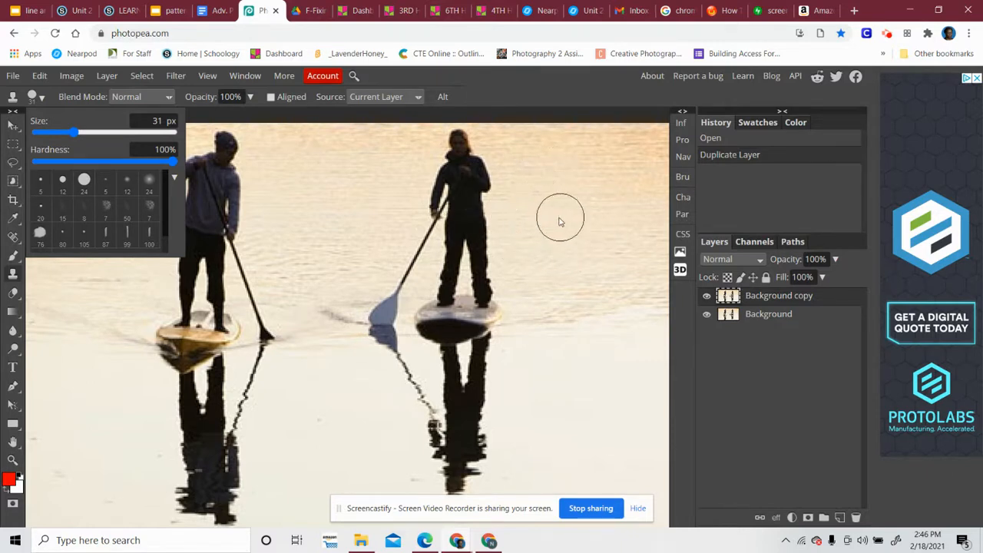
pyautogui.click(584, 209)
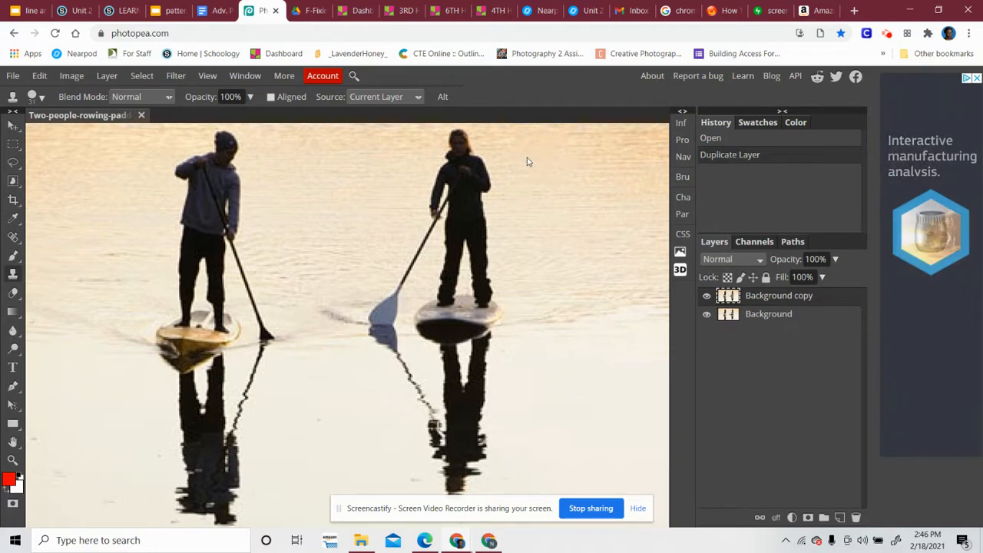
# Clone nearby water over the right-hand paddler's head, shoulders and upper arms
pyautogui.moveTo(480, 157); pyautogui.dragTo(465, 156)
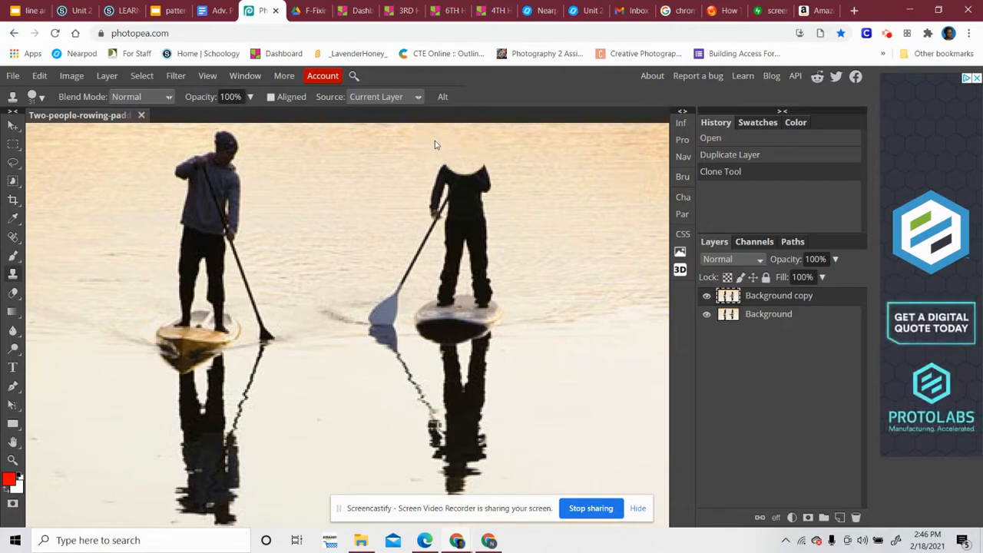
pyautogui.click(460, 143)
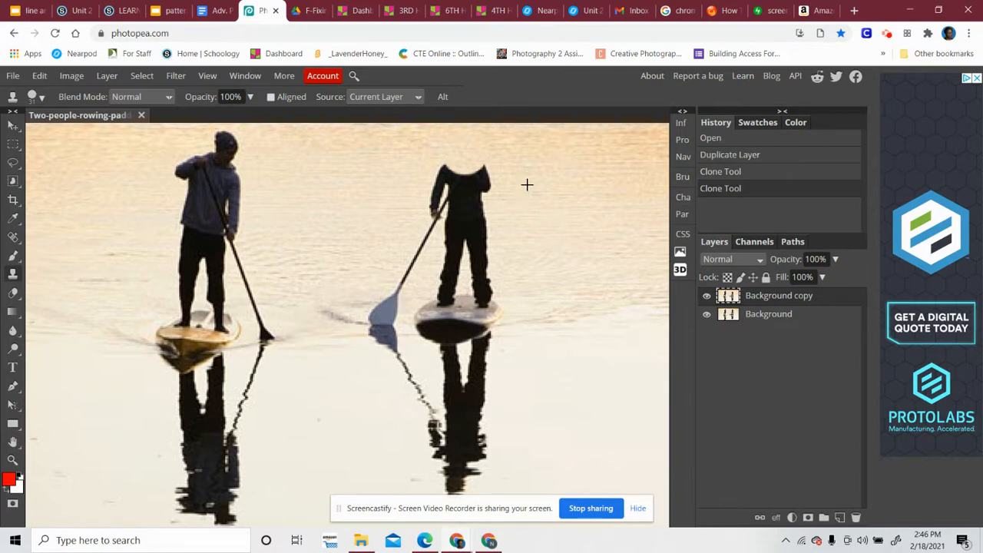
pyautogui.moveTo(487, 179); pyautogui.dragTo(452, 186)
pyautogui.click(451, 187)
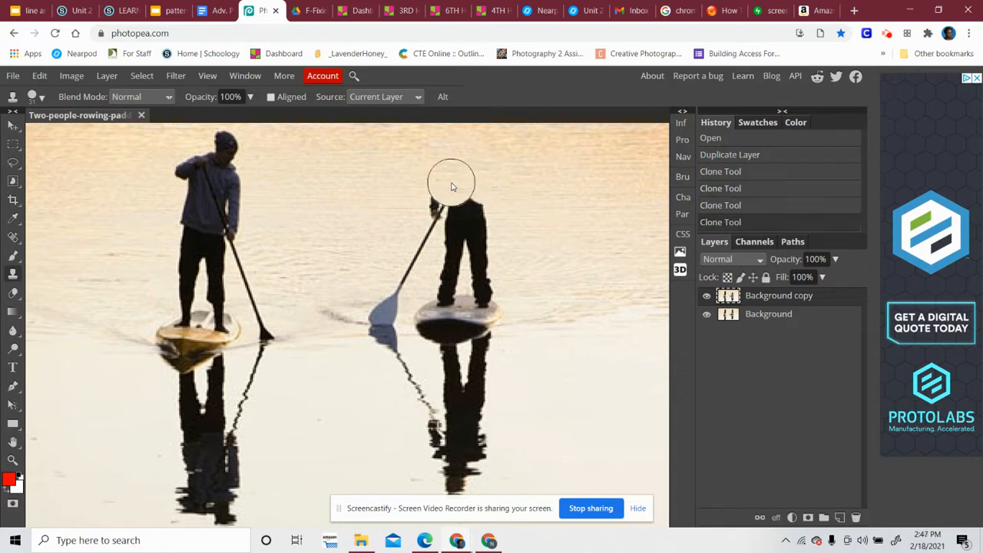
pyautogui.click(416, 187)
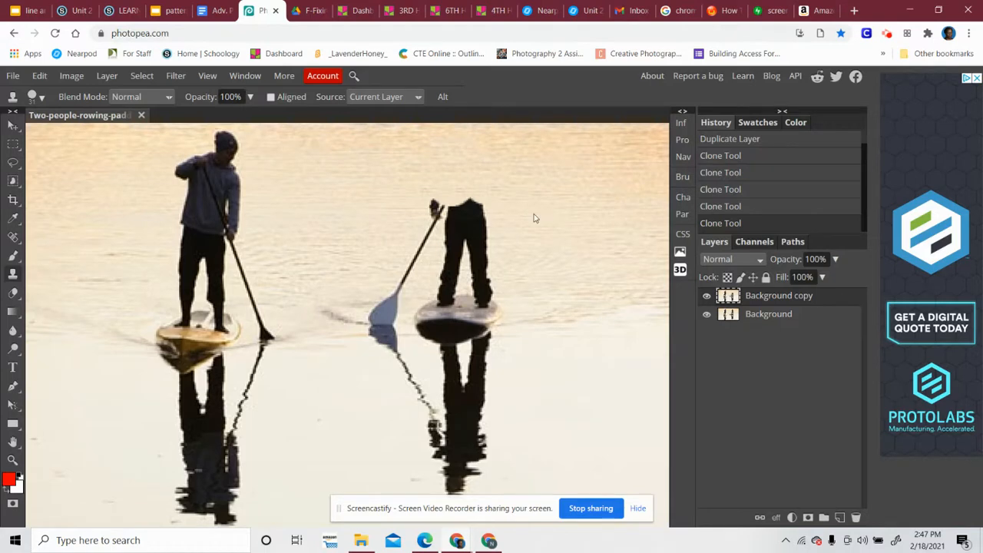
# Clone water over the right-hand paddler's waist, hand, upper thighs and the upper part of the paddle shaft
pyautogui.click(466, 218)
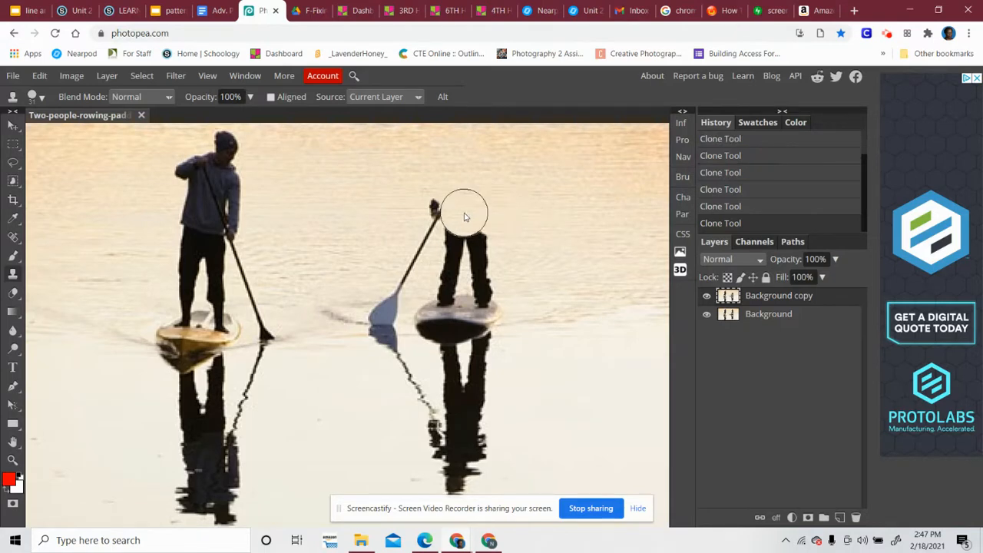
pyautogui.click(435, 210)
pyautogui.keyDown('alt'); pyautogui.click(519, 226); pyautogui.keyUp('alt')
pyautogui.moveTo(500, 237); pyautogui.dragTo(434, 238)
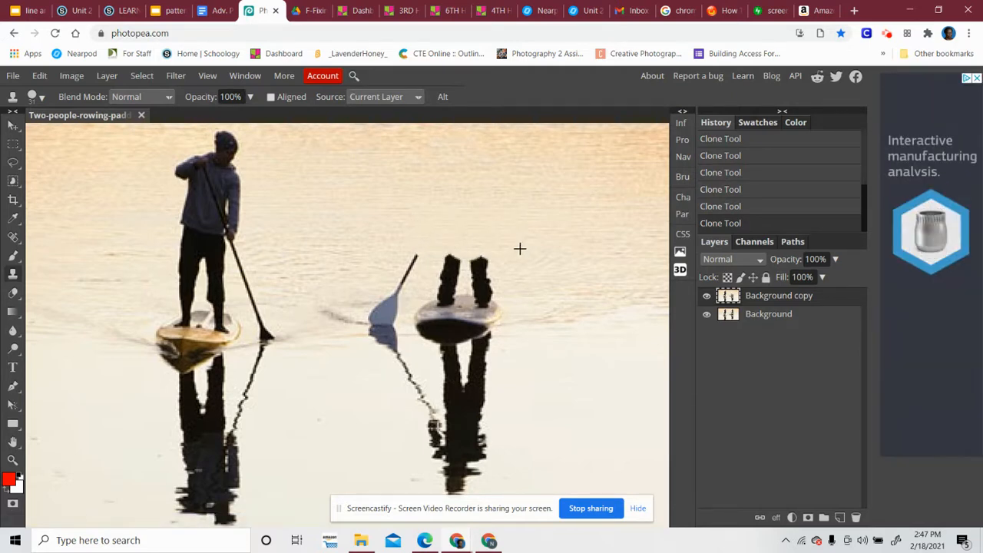
# Clone water over the right-hand paddler's remaining legs down to the board and over the lower paddle shaft
pyautogui.moveTo(505, 265); pyautogui.dragTo(417, 264)
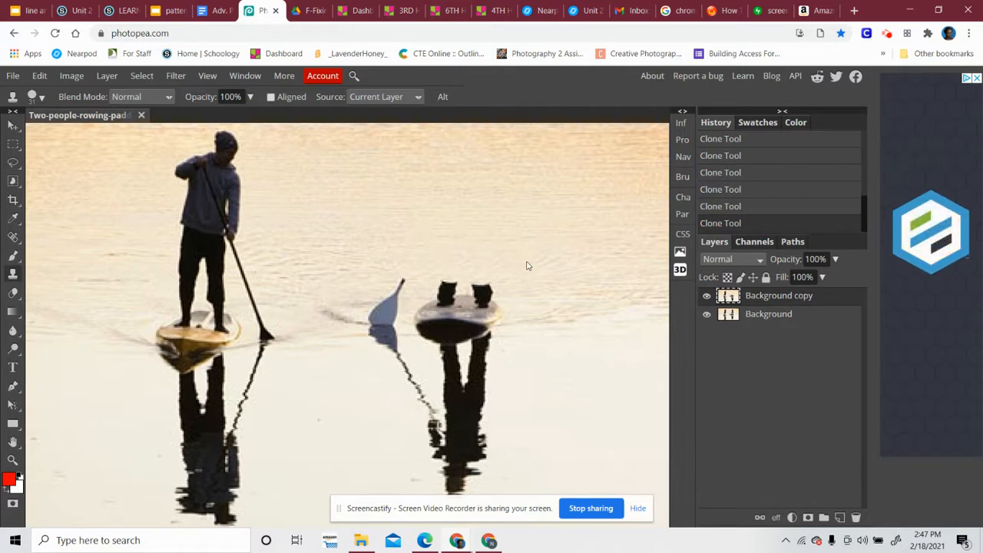
pyautogui.moveTo(507, 285); pyautogui.dragTo(495, 285)
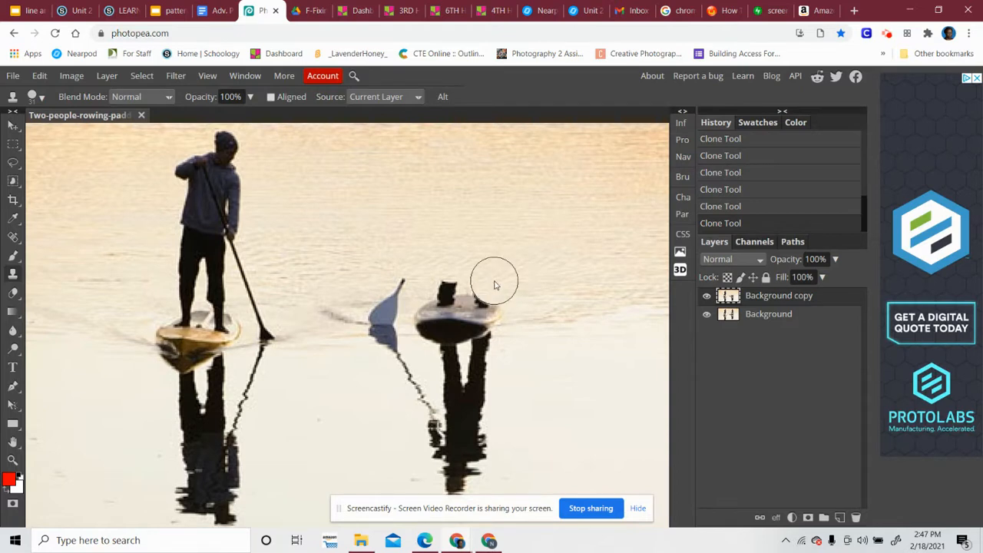
pyautogui.moveTo(500, 278)
pyautogui.mouseDown()
pyautogui.moveTo(466, 278)
pyautogui.moveTo(534, 280)
pyautogui.moveTo(447, 281)
pyautogui.mouseUp()
pyautogui.keyDown('alt'); pyautogui.click(534, 280); pyautogui.keyUp('alt')
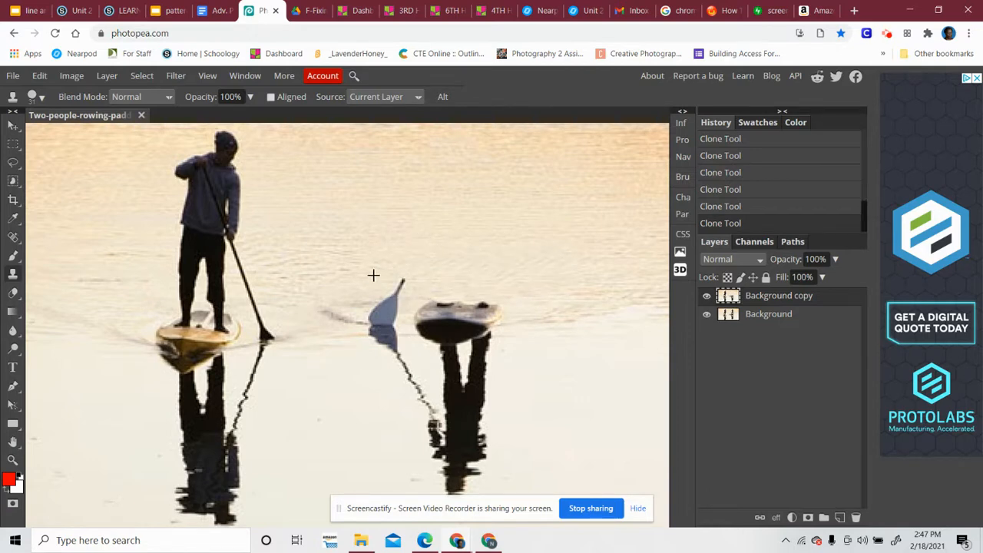
# Clone the smooth water below the right-hand board over the upper reflection of the legs and most of the paddle's reflection
pyautogui.keyDown('alt'); pyautogui.click(518, 375); pyautogui.keyUp('alt')
pyautogui.click(493, 376)
pyautogui.click(464, 377)
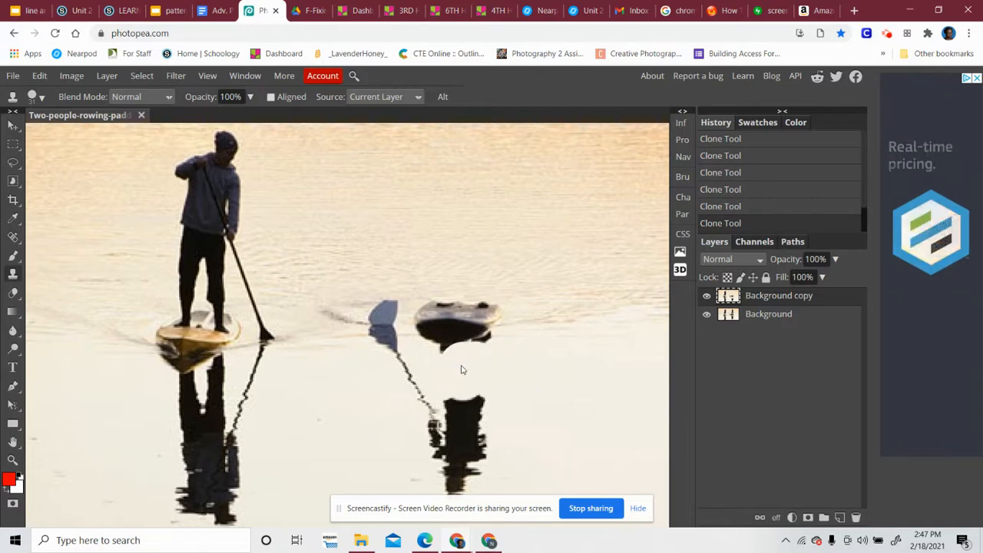
pyautogui.keyDown('alt'); pyautogui.click(528, 409); pyautogui.keyUp('alt')
pyautogui.click(489, 406)
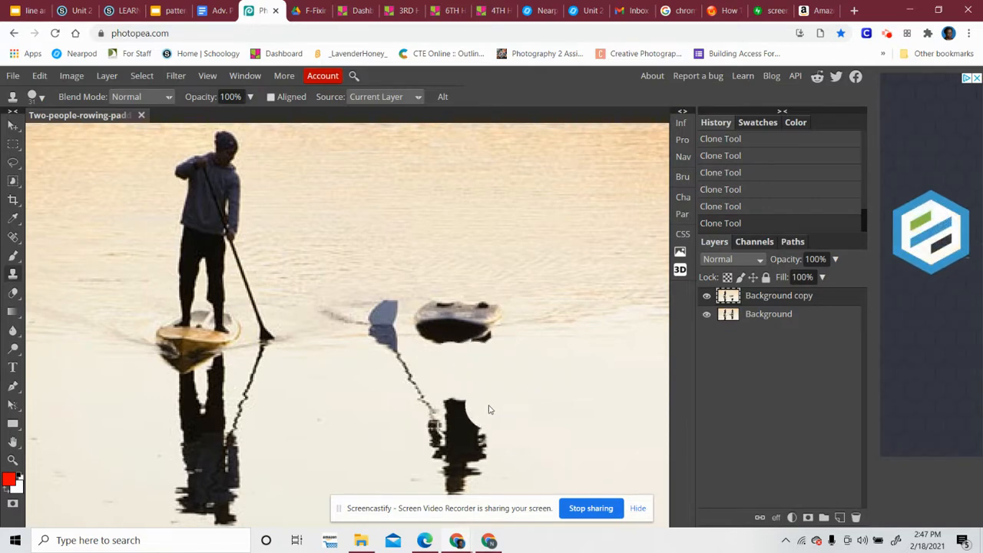
pyautogui.click(463, 405)
pyautogui.click(439, 404)
pyautogui.click(410, 398)
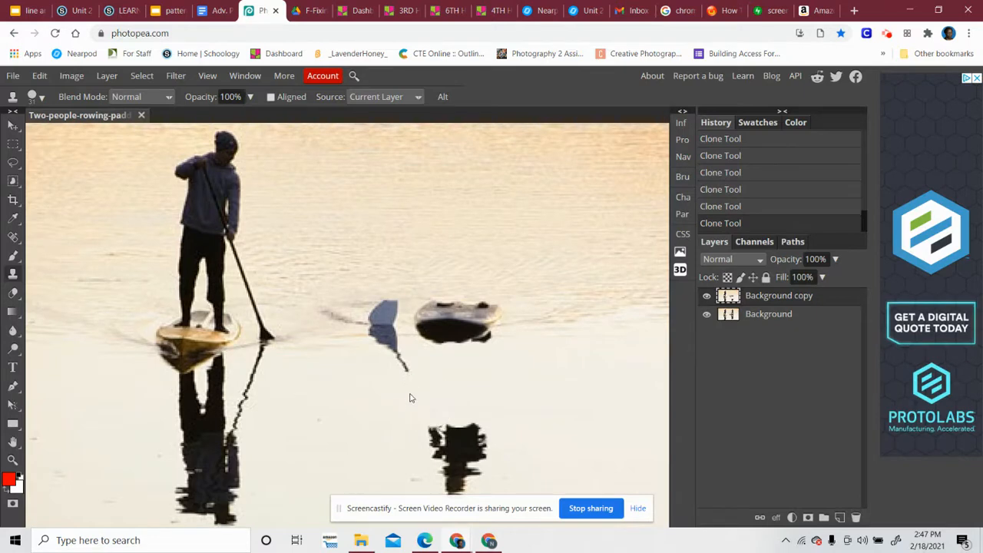
# Clone water over the right-hand board, the paddle blade and the rest of the paddle's reflection
pyautogui.click(405, 381)
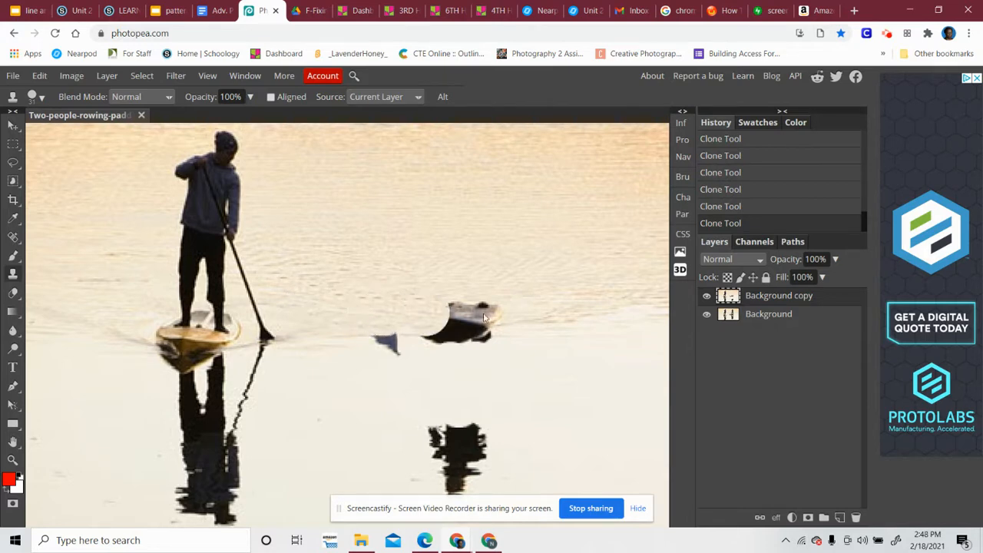
pyautogui.moveTo(519, 310); pyautogui.dragTo(429, 314)
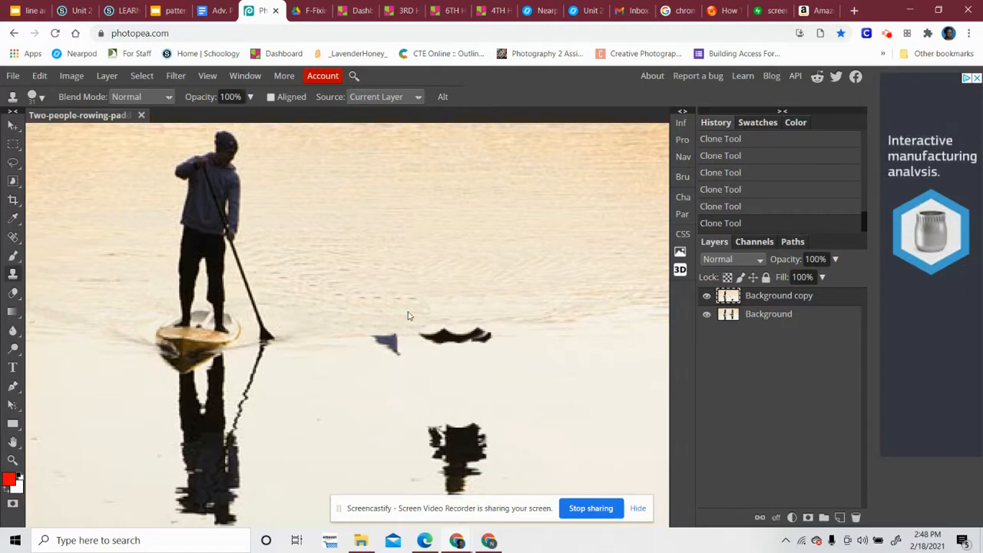
pyautogui.moveTo(518, 353); pyautogui.dragTo(387, 358)
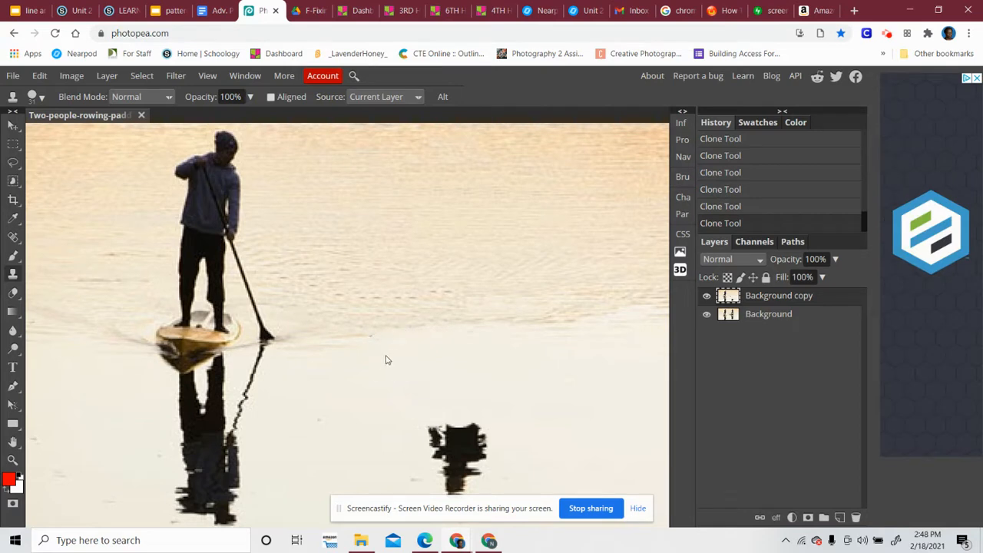
# Clone smooth water over the lower remaining part of the right-hand paddler's reflection
pyautogui.moveTo(504, 432); pyautogui.dragTo(433, 433)
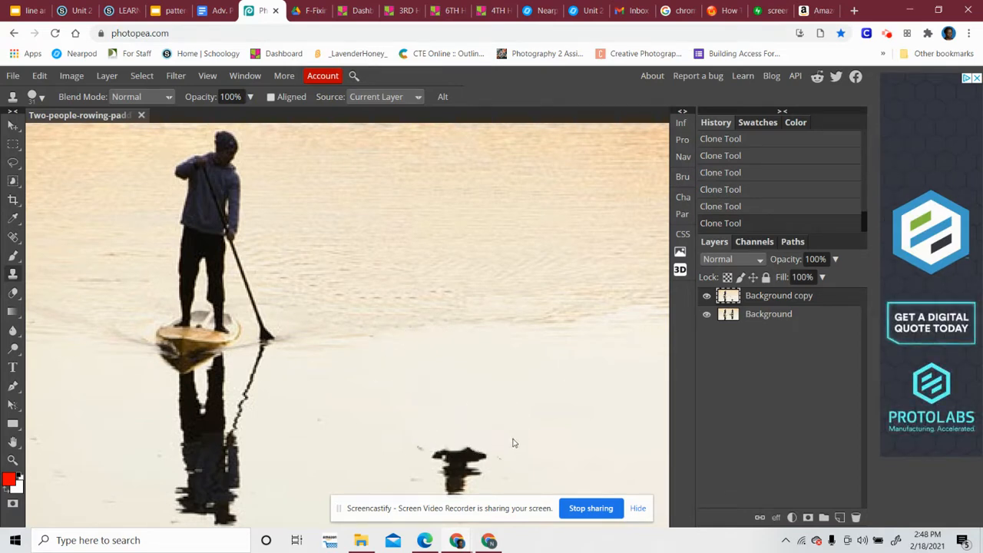
pyautogui.moveTo(507, 459); pyautogui.dragTo(421, 457)
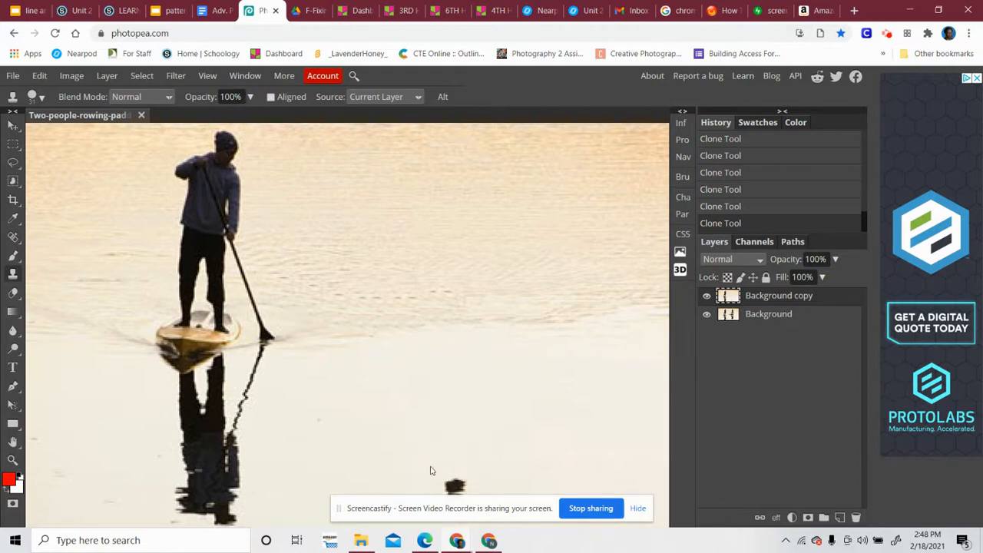